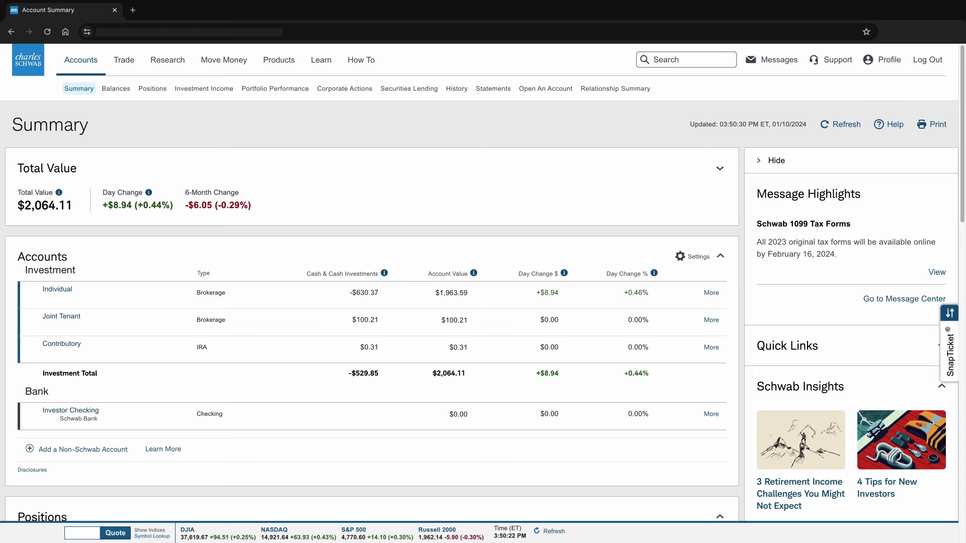
Show the Individual account's Positions page with holdings totaling $2,071.14
click(152, 89)
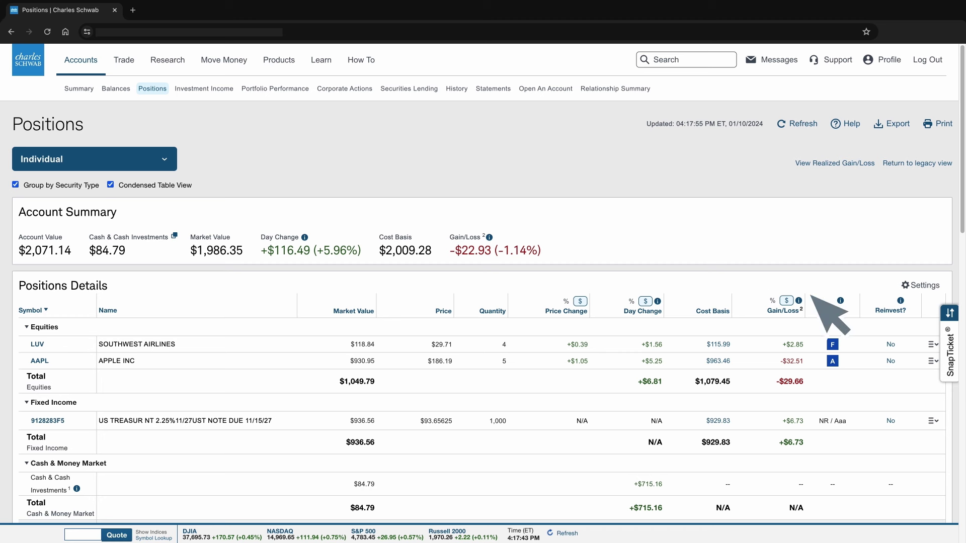
Replace the Reinvest? column with a P/E Ratio column in the positions table
click(925, 285)
click(370, 339)
scroll(700, 292, down, 2)
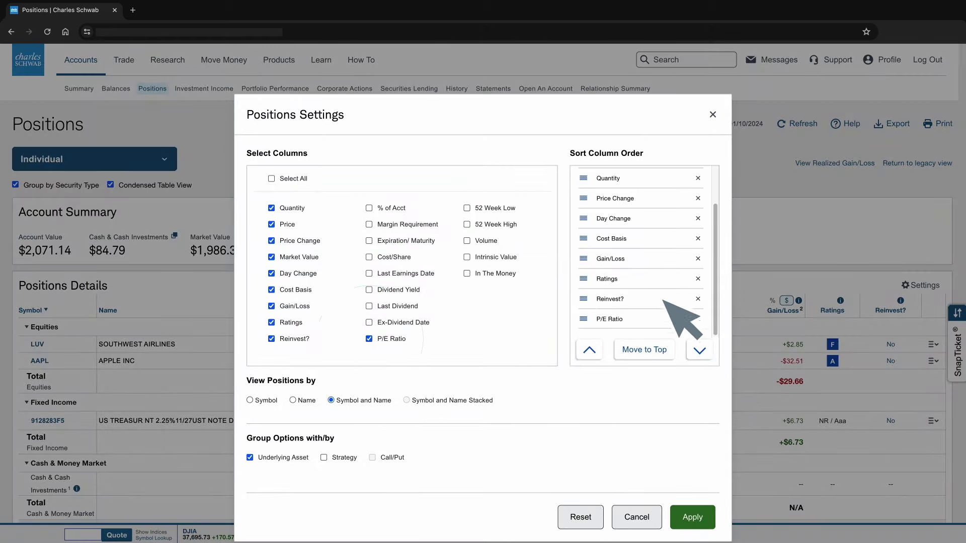
click(698, 304)
click(692, 517)
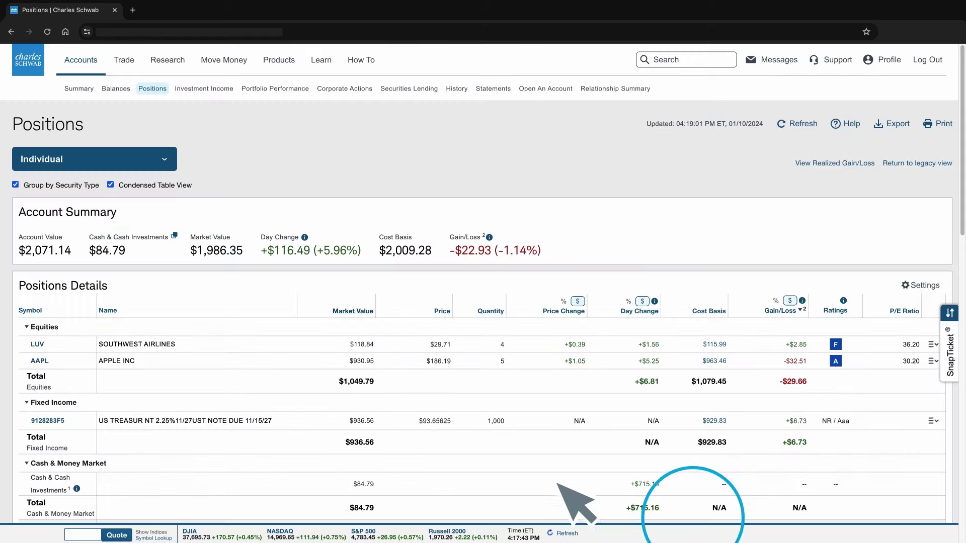
Sort holdings by Market Value, largest first, and bring up AAPL's trading actions
click(346, 311)
click(346, 311)
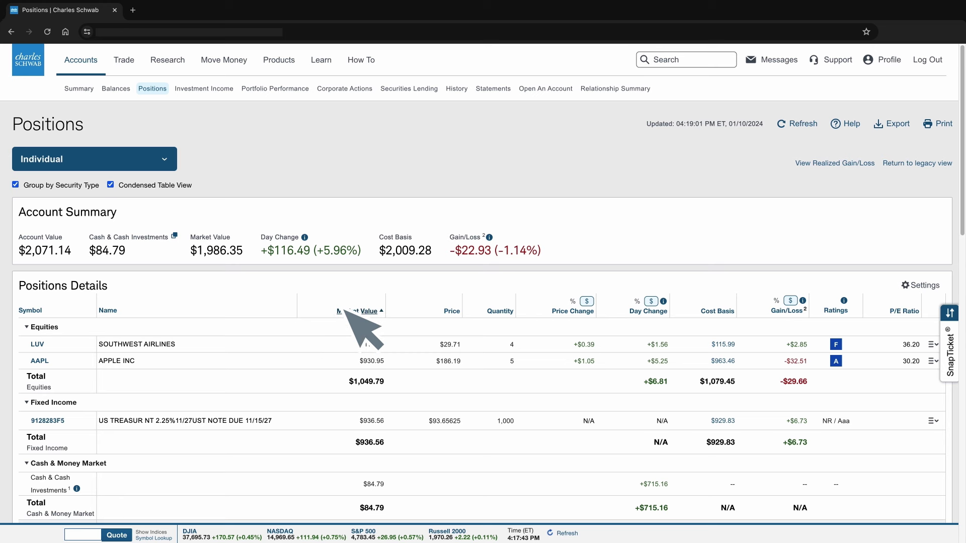
click(346, 311)
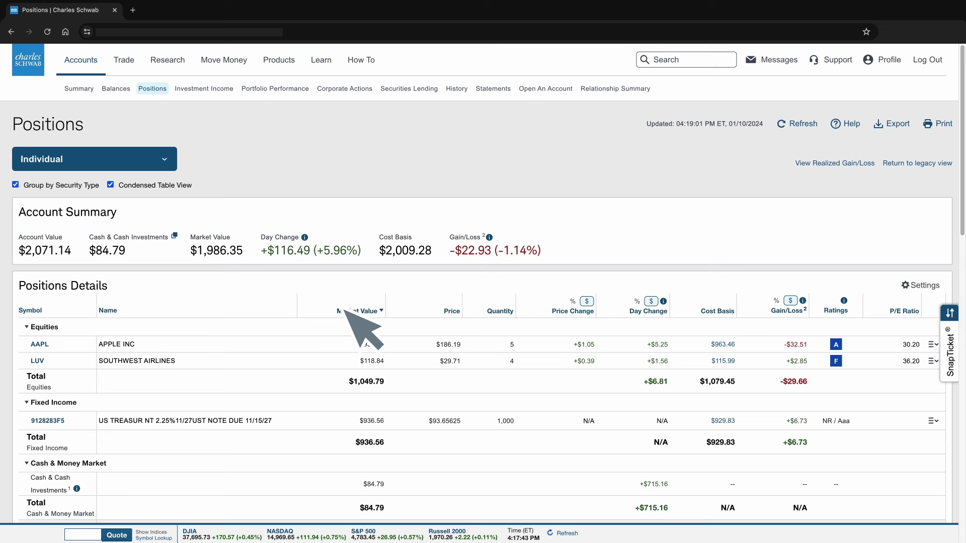
click(933, 344)
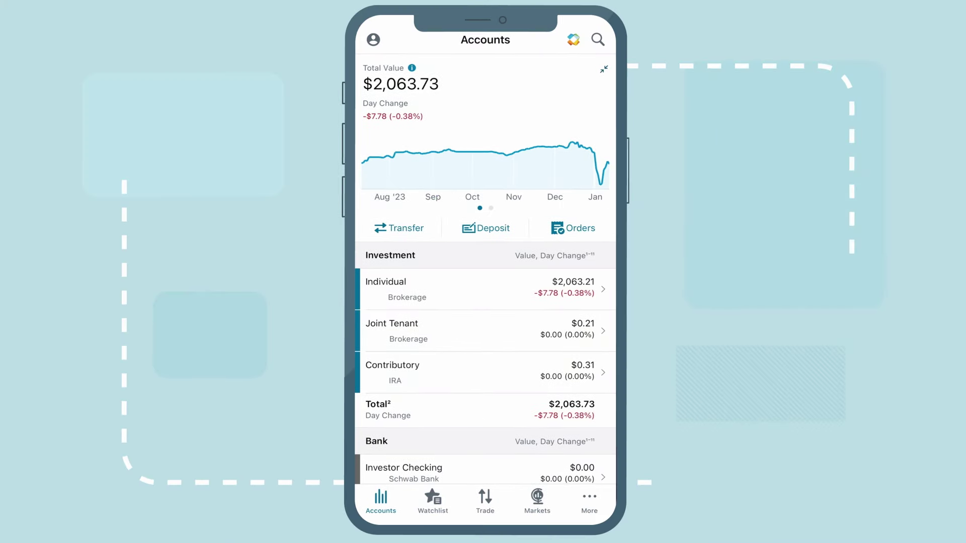
Open the Individual brokerage account to list its equity and fixed income positions
click(405, 291)
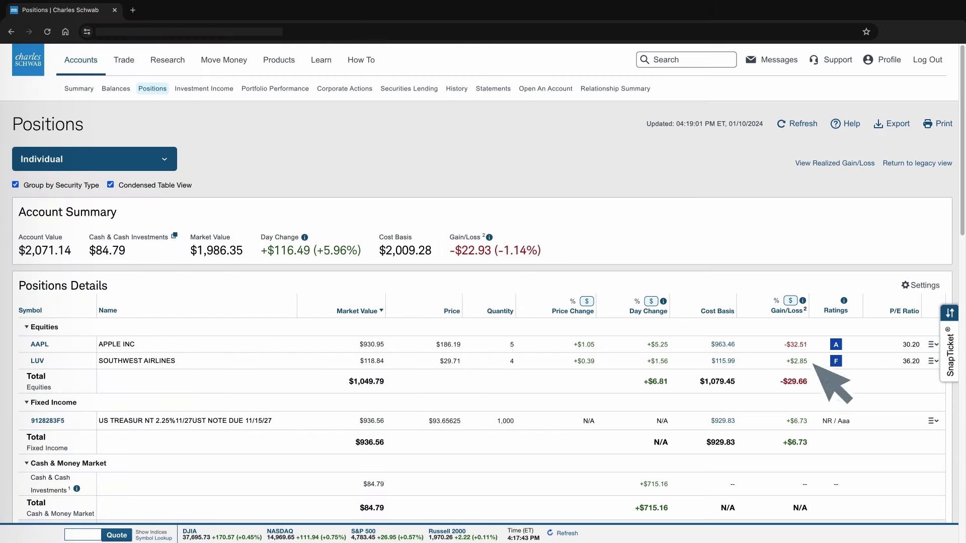
Apply a custom column view to the watchlist and review its Earnings and Valuations data
click(124, 60)
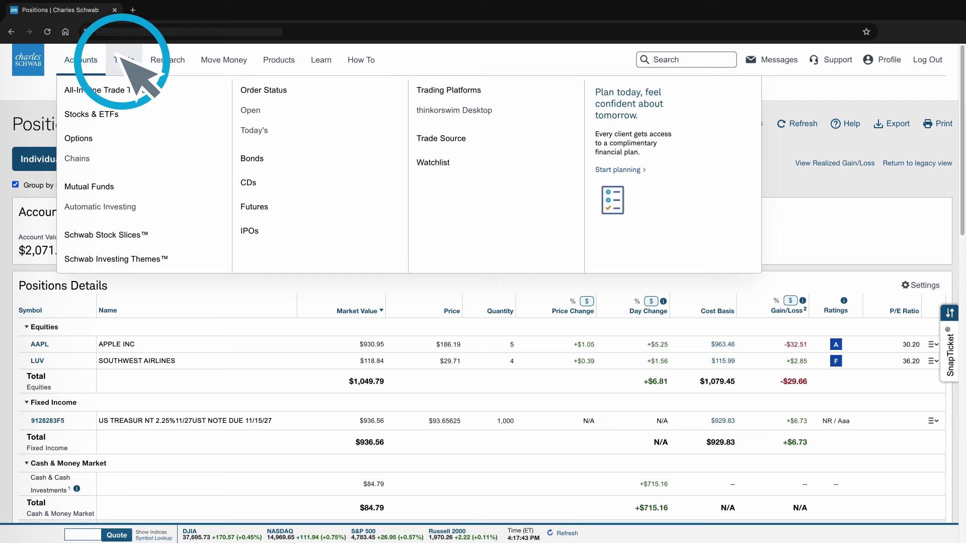
click(434, 162)
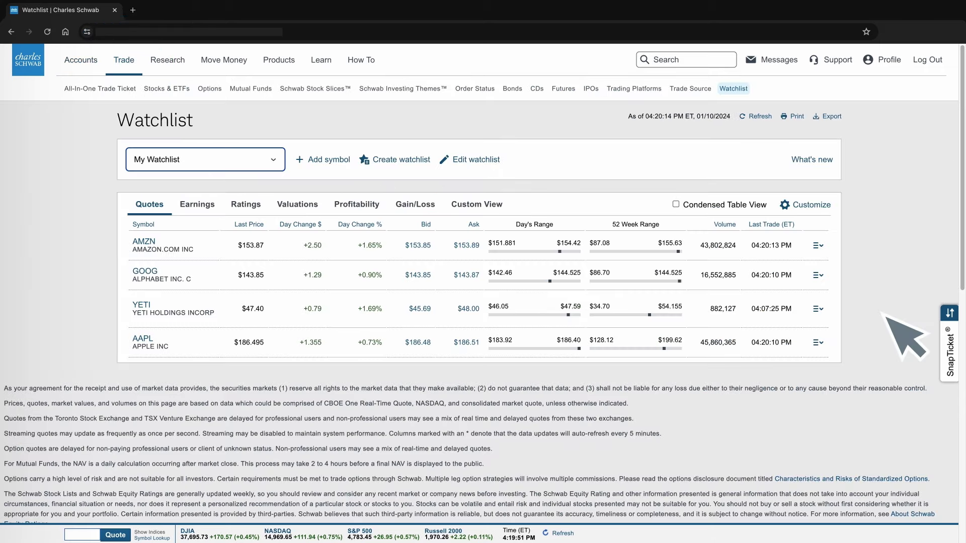
click(795, 206)
click(777, 223)
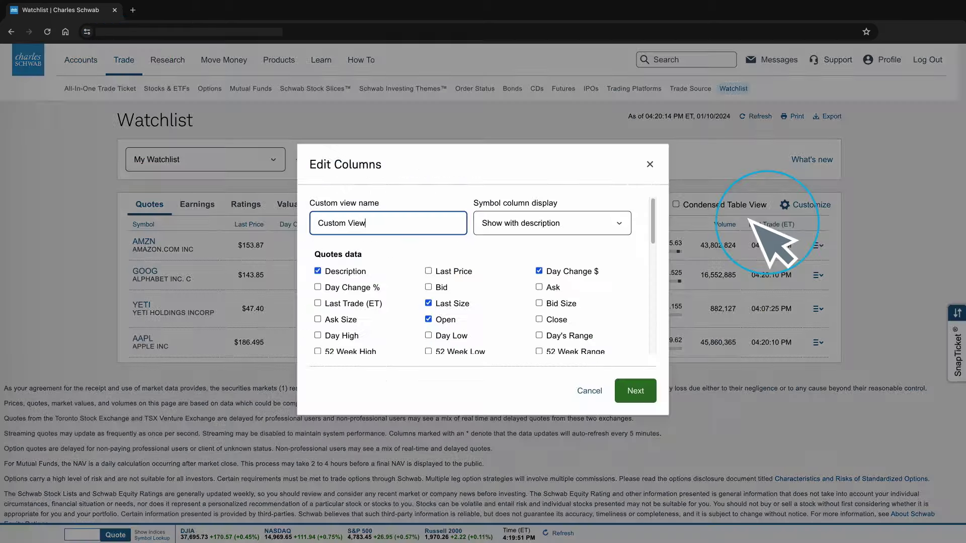
drag(647, 232, 650, 344)
click(634, 390)
click(198, 246)
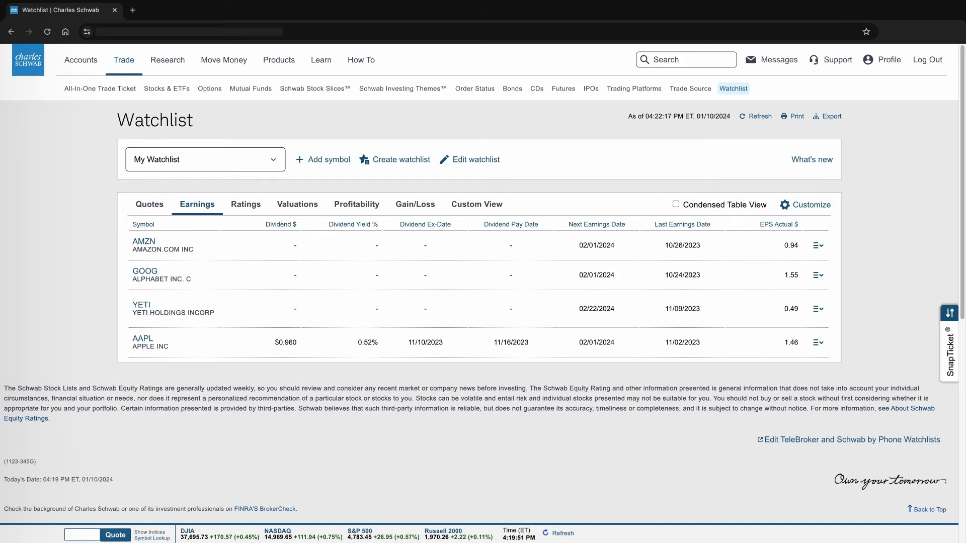
click(282, 204)
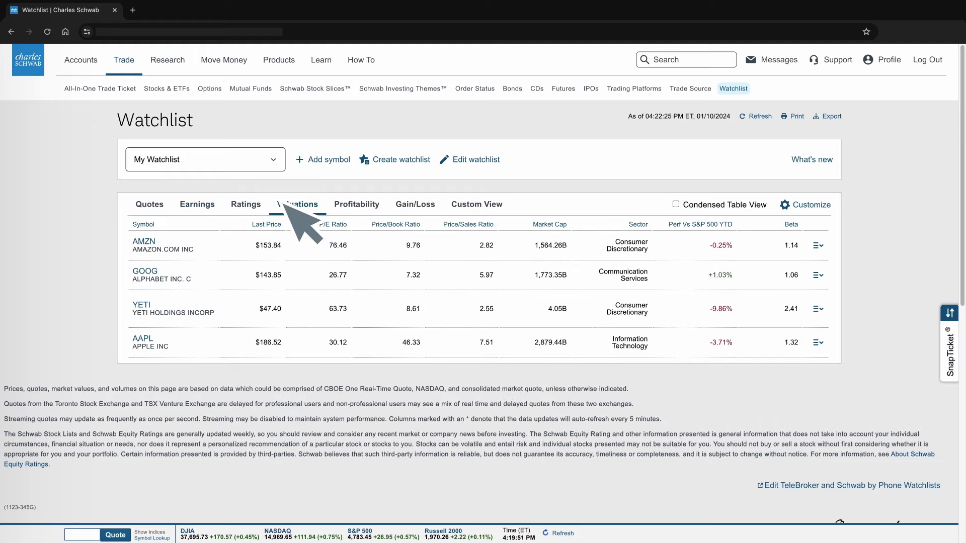
Add NFLX to the watchlist by searching 'netfl'
click(317, 159)
text(netfl)
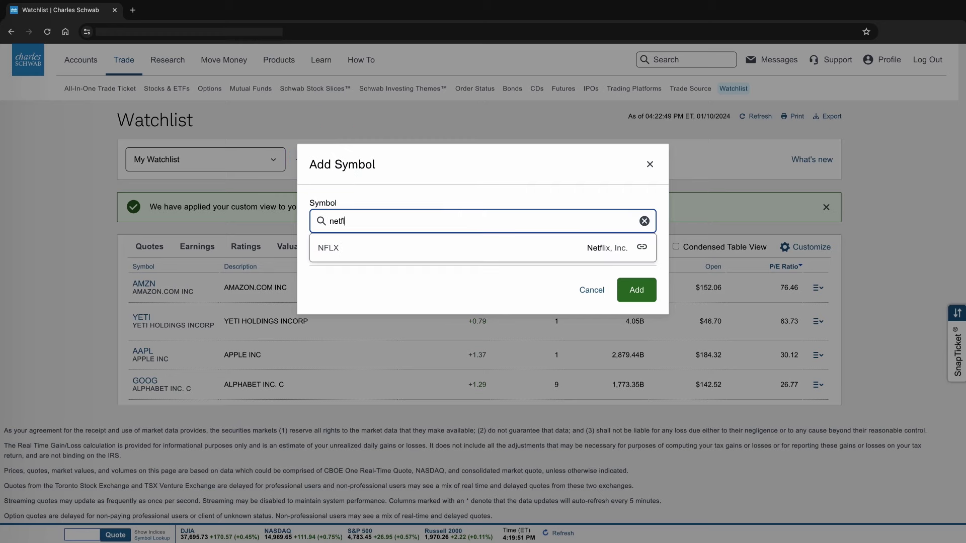
key(Return)
key(Return)
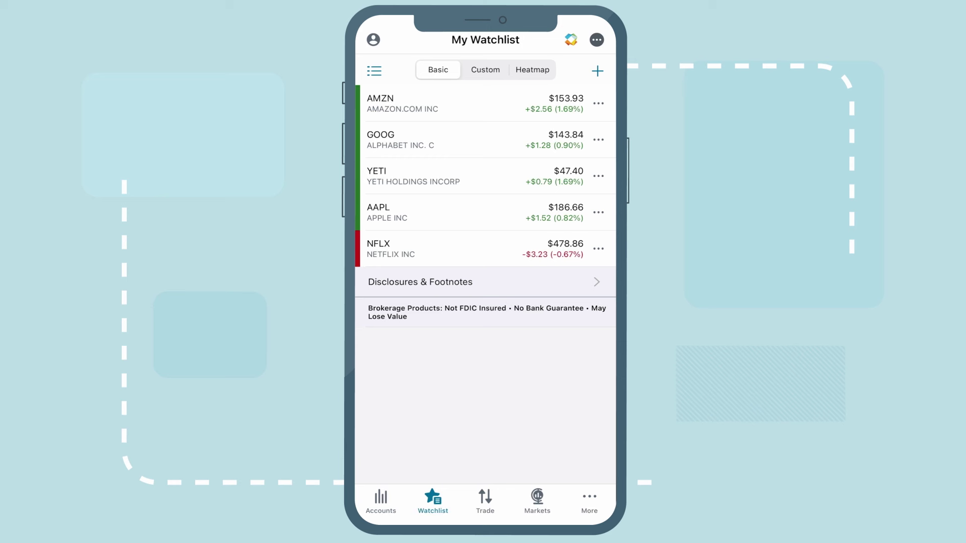
Switch the watchlist to the Custom table and save P/E Ratio into its custom columns
click(485, 70)
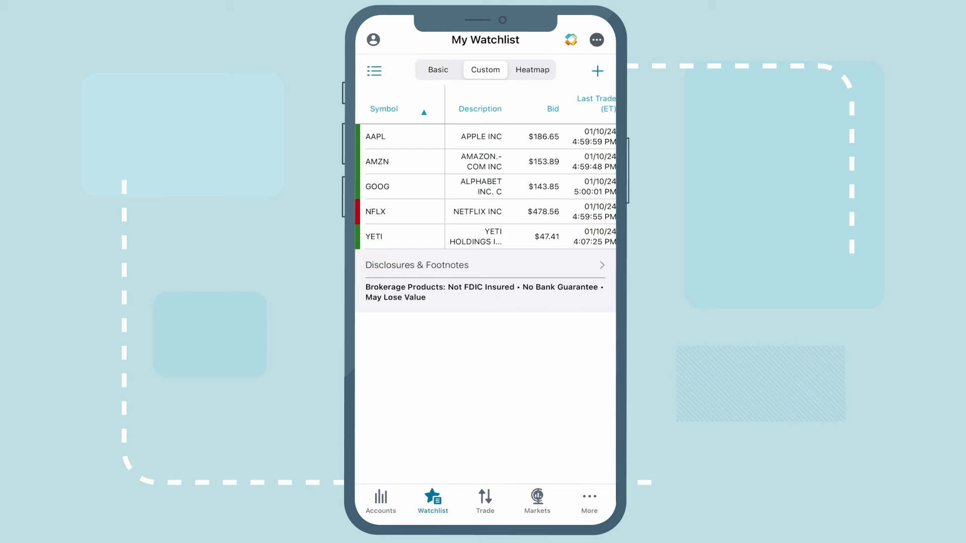
click(596, 40)
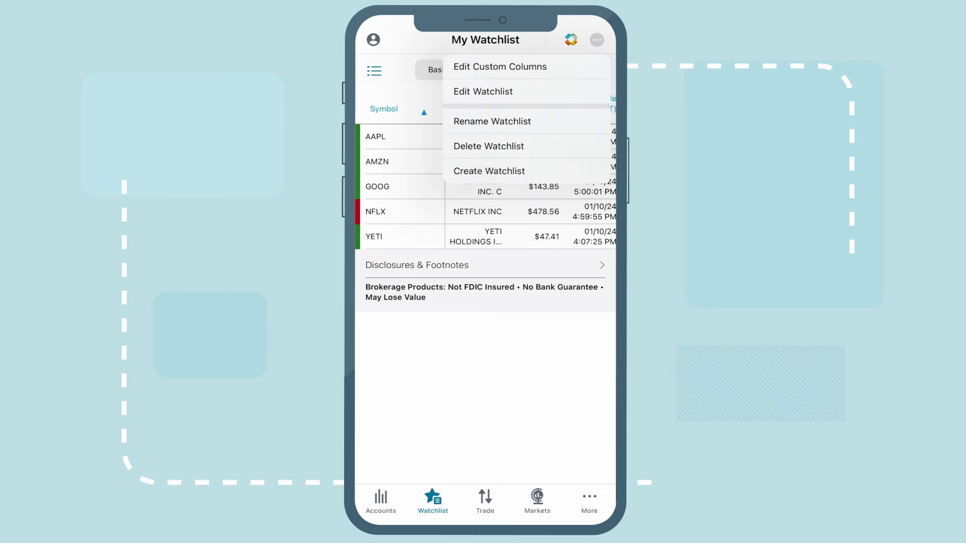
click(500, 66)
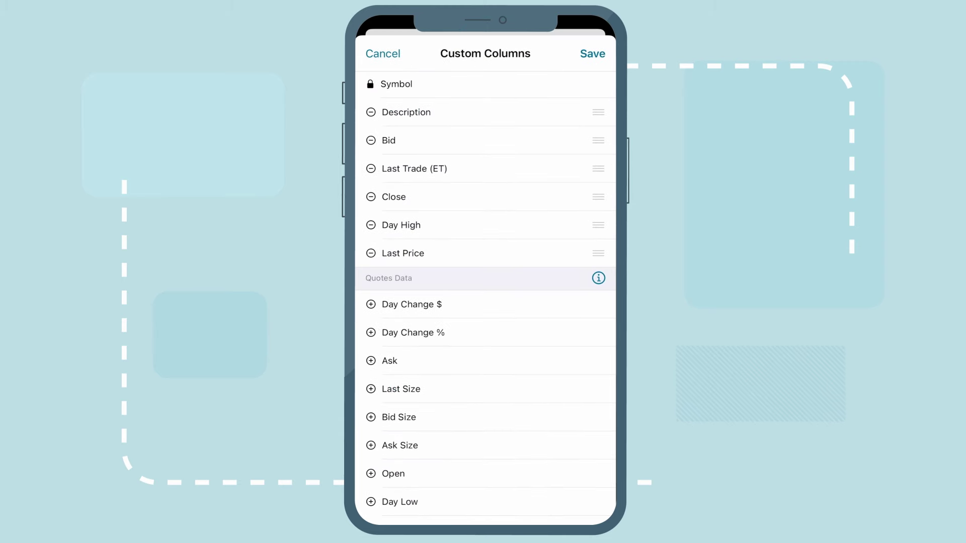
scroll(486, 297, down, 6)
click(371, 342)
click(592, 53)
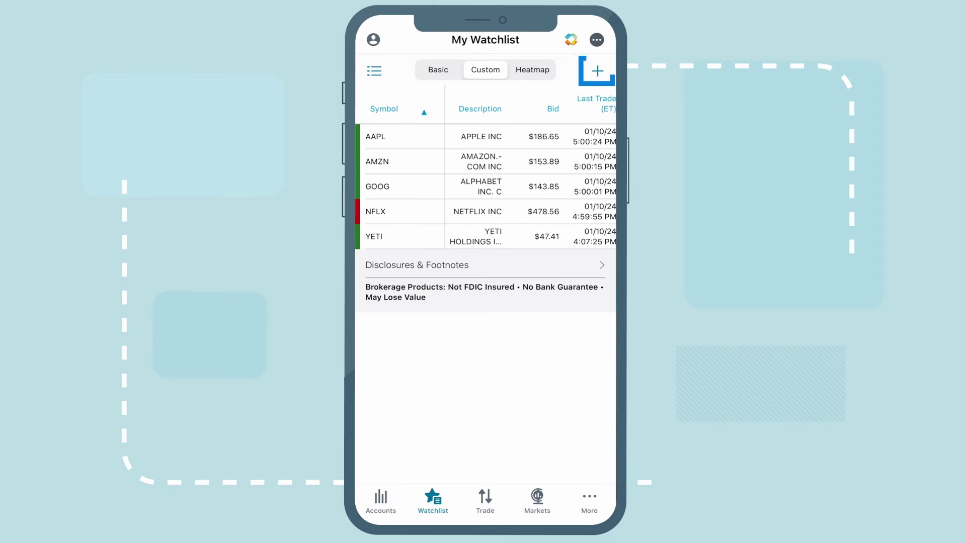
scroll(529, 186, right, 5)
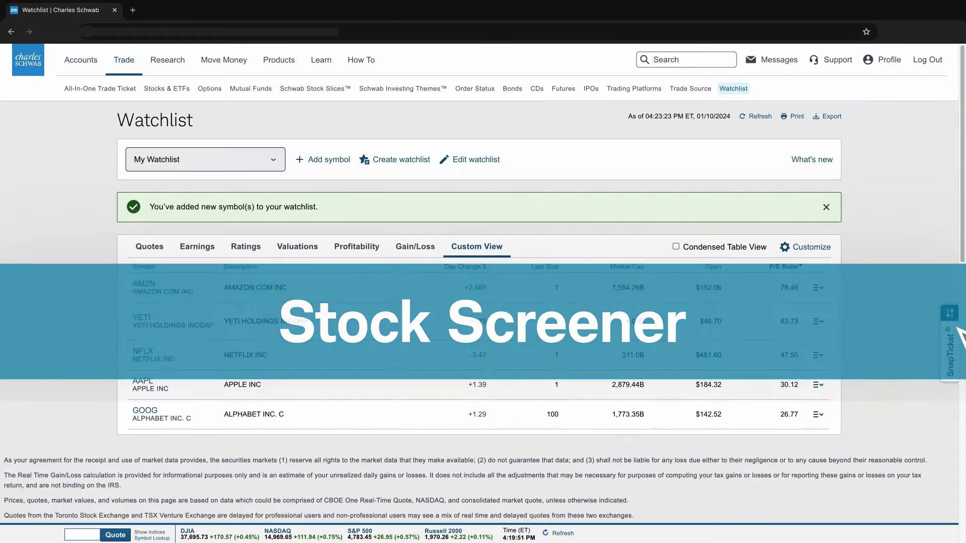
Open the Stock Screener from Research > Stocks
mouse_move(192, 59)
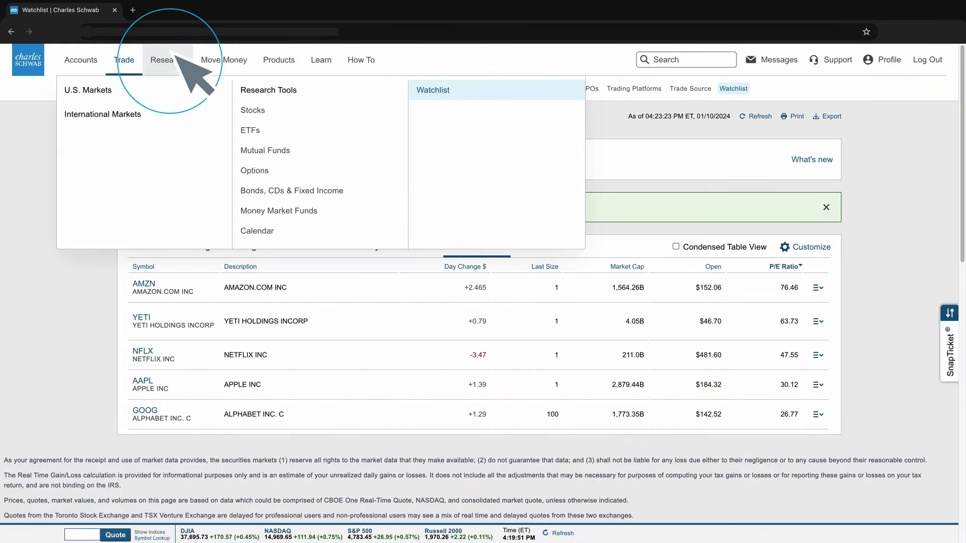
click(250, 110)
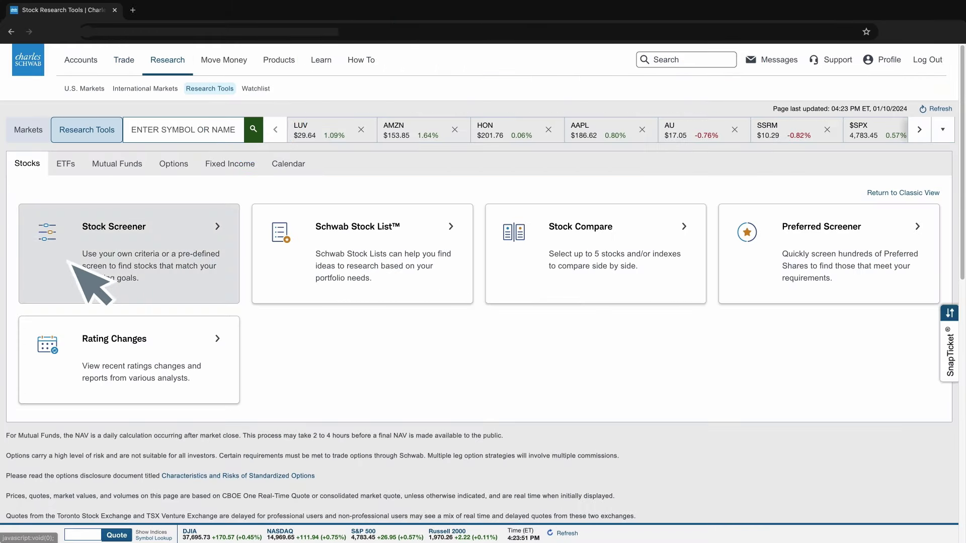
click(69, 261)
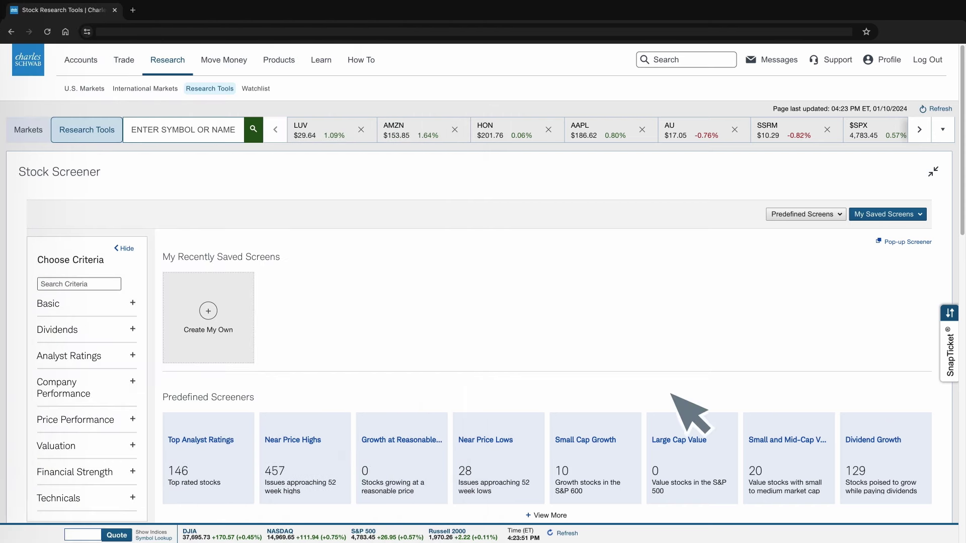
Add a Basic Market Capitalization criterion set to Micro Cap, returning 5,891 stocks
click(132, 302)
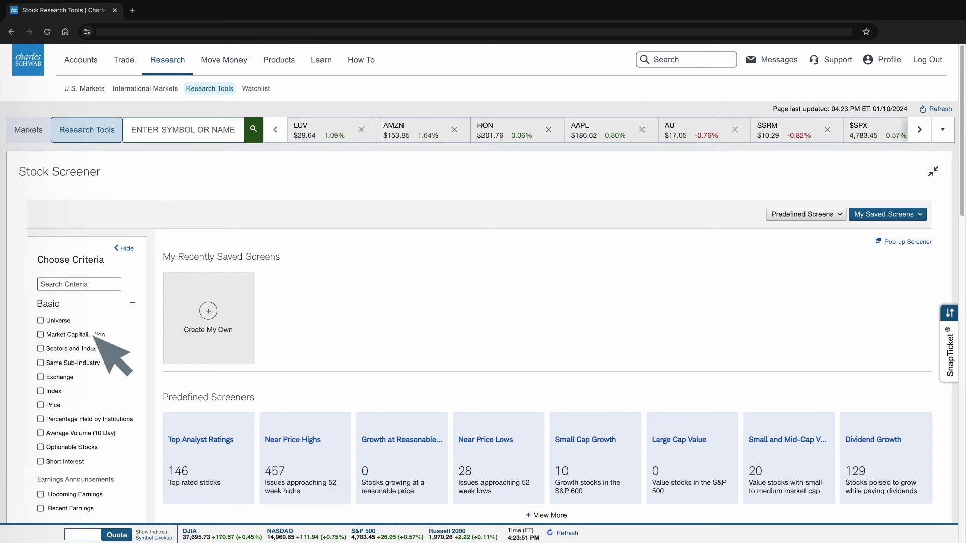
click(40, 334)
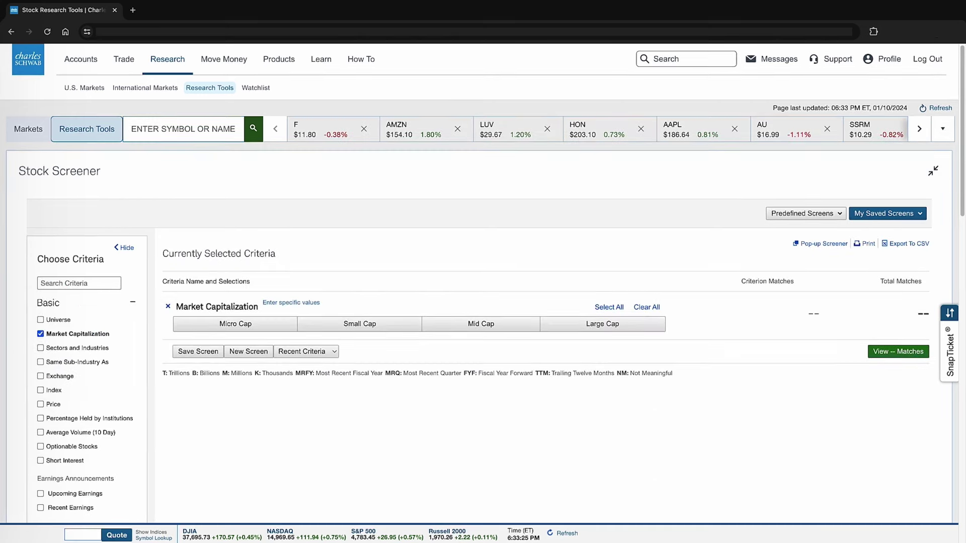
scroll(483, 281, down, 3)
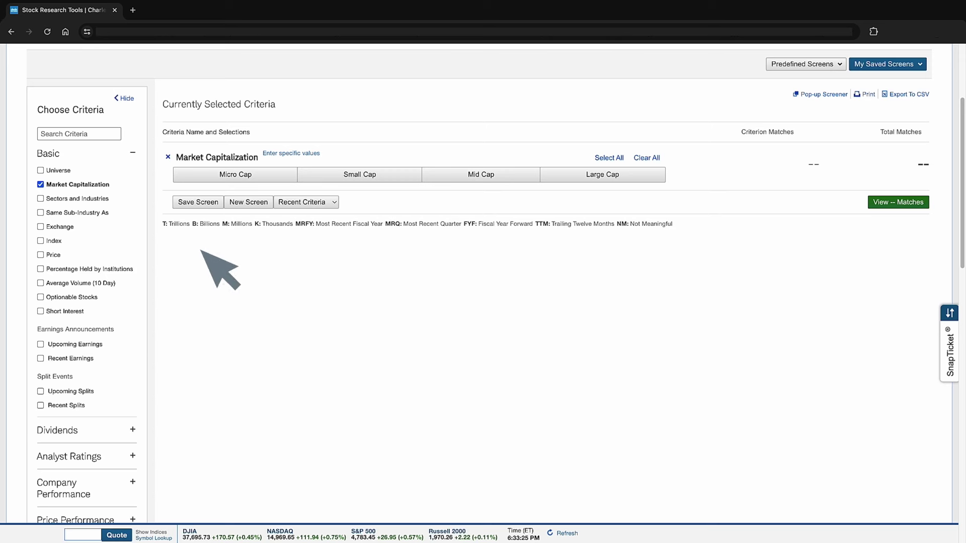
click(244, 172)
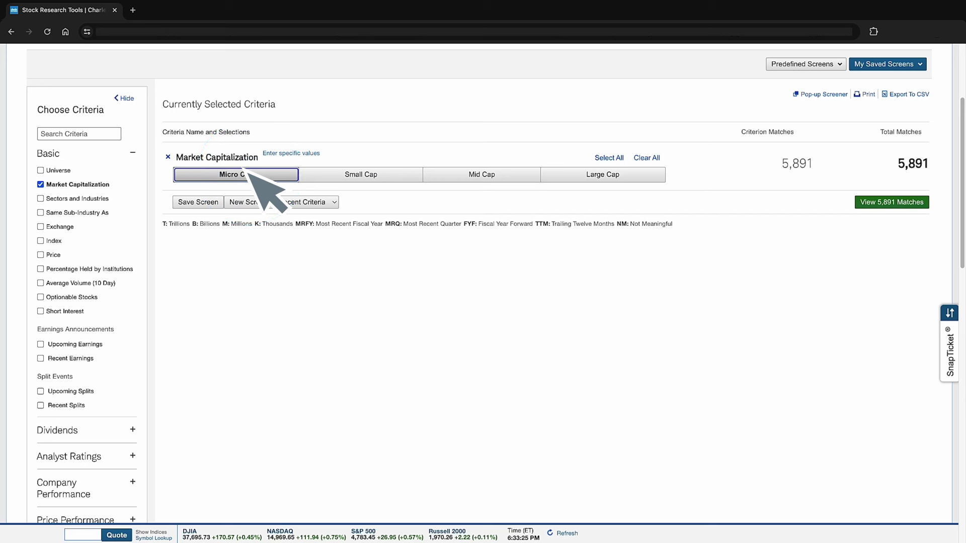
Add an EPS Growth Rate (TTM vs. TTM 1 Yr Ago) criterion with 25%–50% and 50%–100% ranges
click(132, 152)
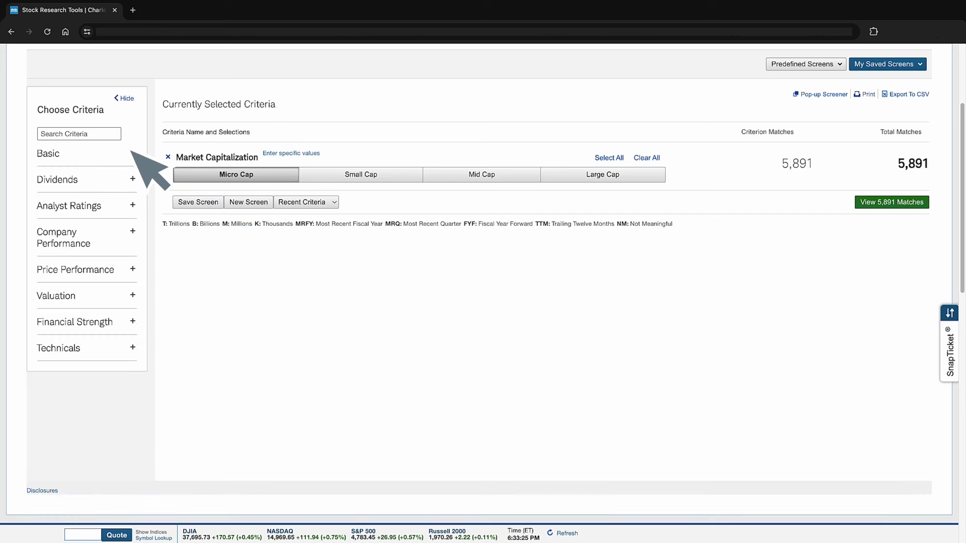
click(134, 233)
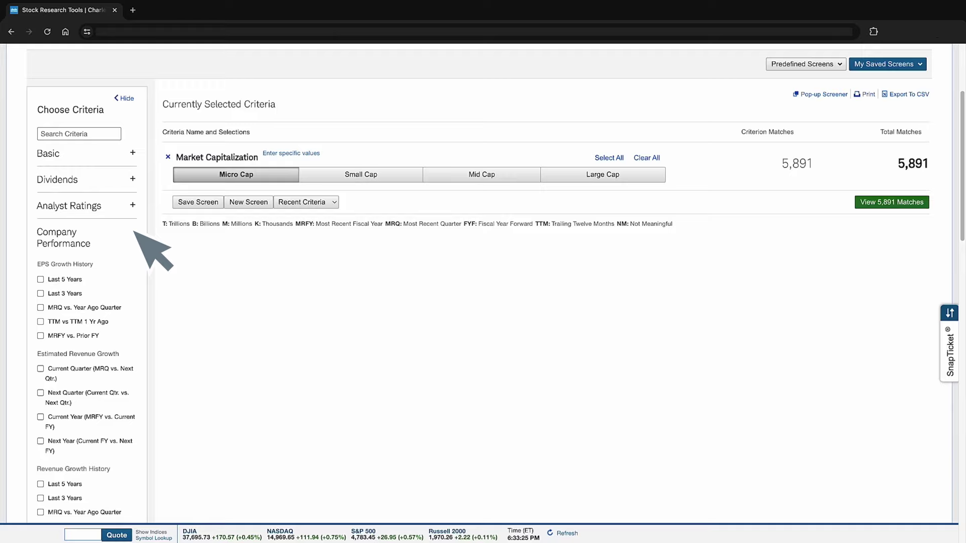
click(40, 322)
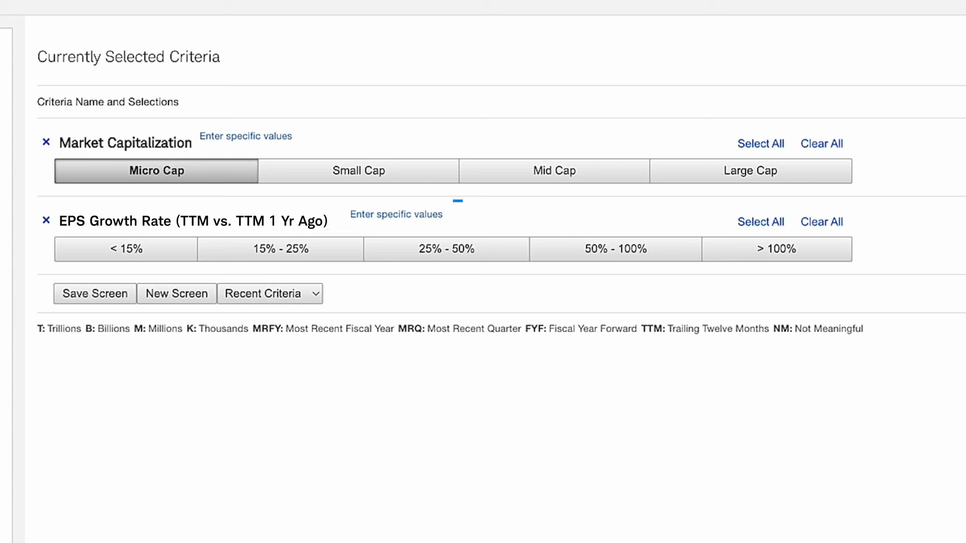
click(453, 246)
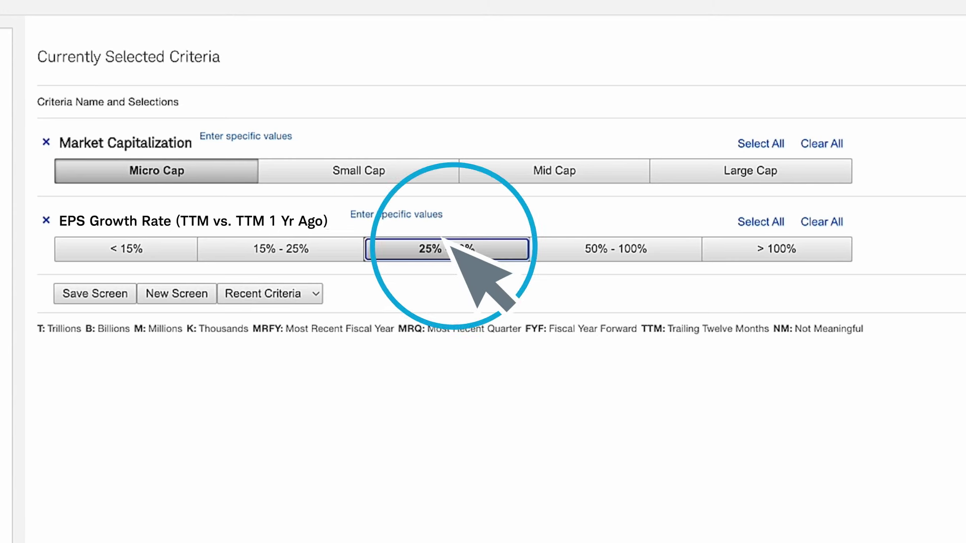
click(632, 243)
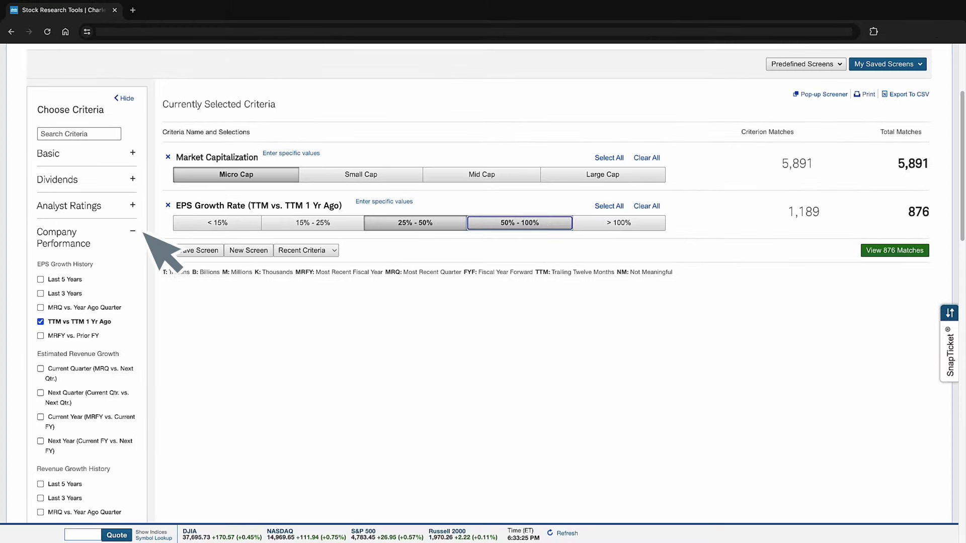
Add a Financial Strength Return on Equity (TTM) criterion with custom values between 15 and 20
click(132, 232)
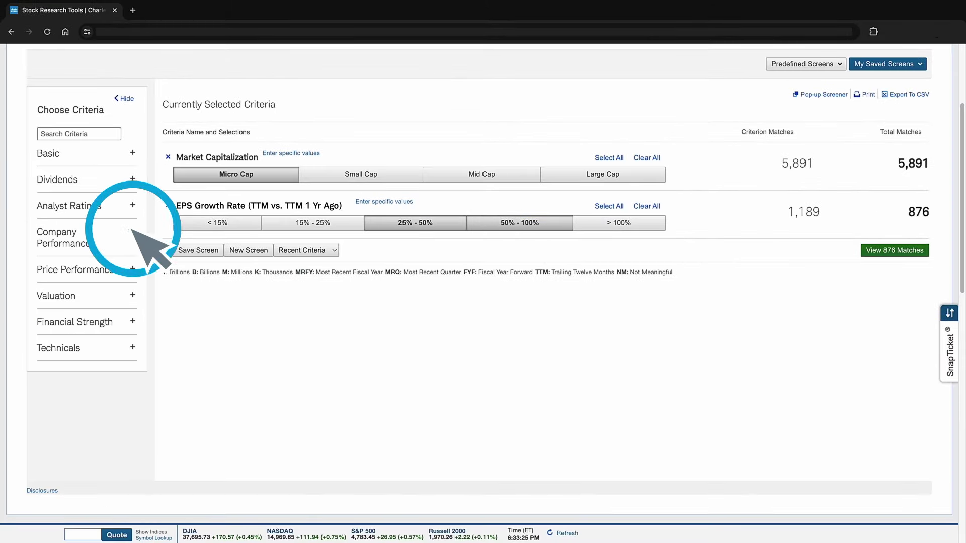
click(135, 322)
click(64, 336)
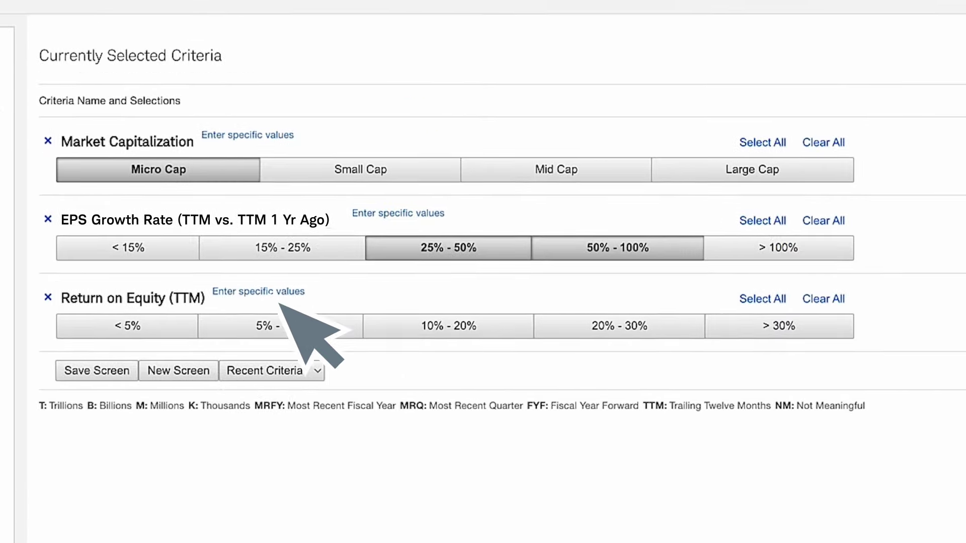
click(480, 144)
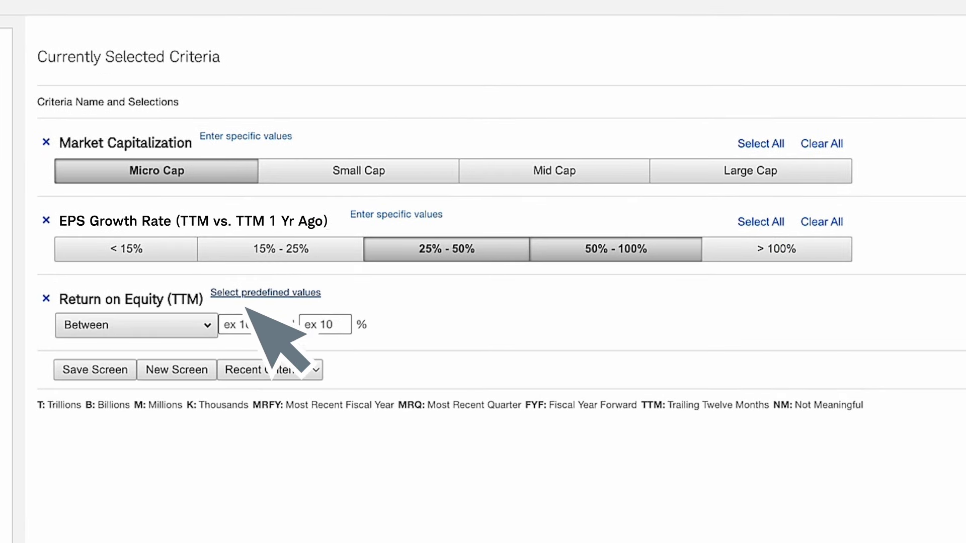
click(206, 325)
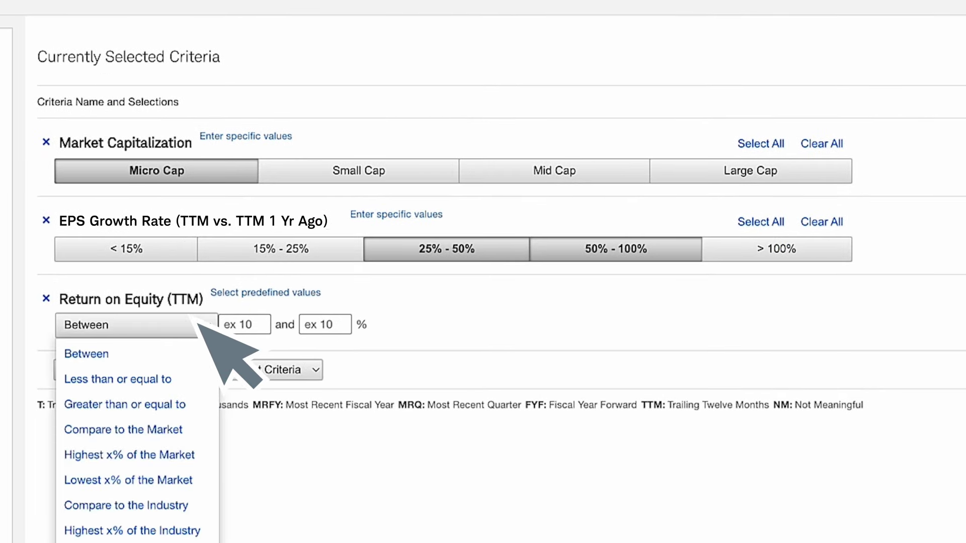
click(245, 324)
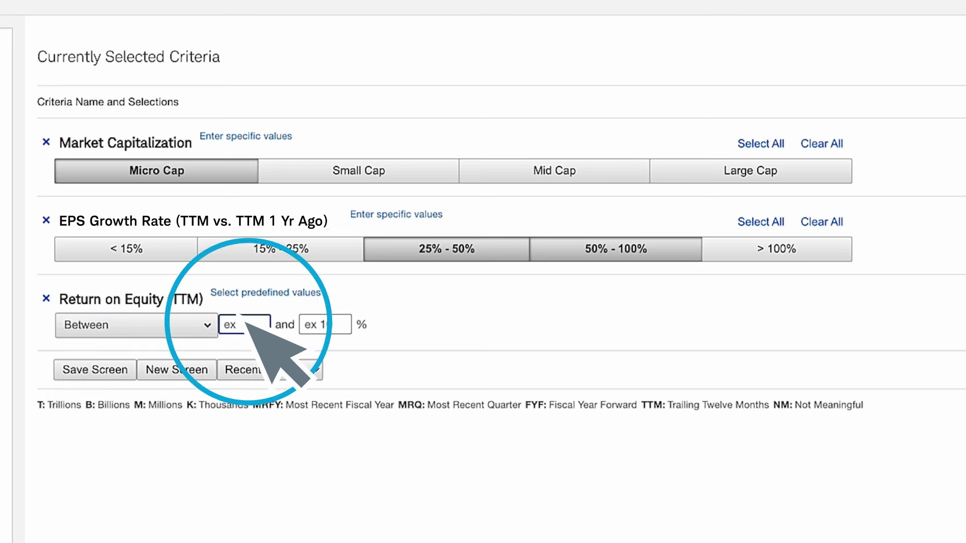
text(15)
key(Tab)
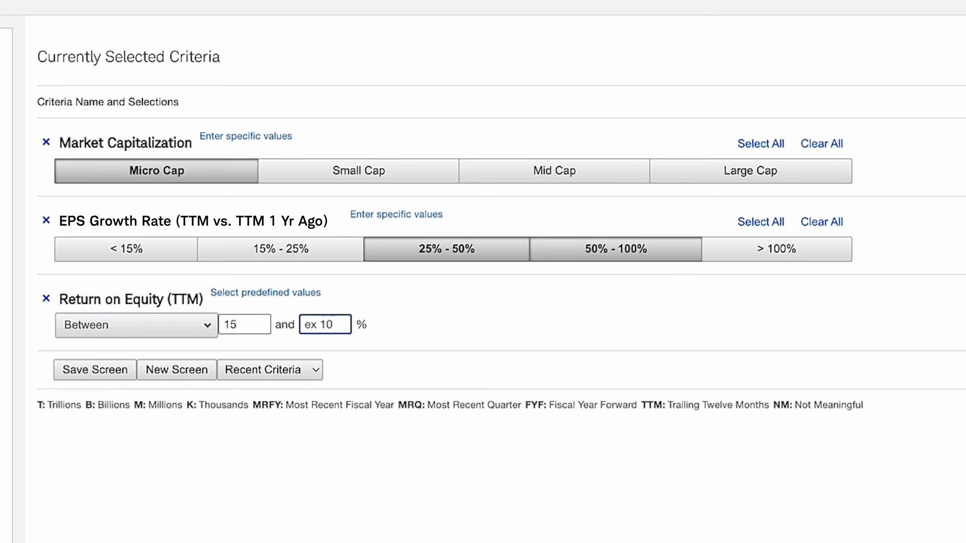
text(20)
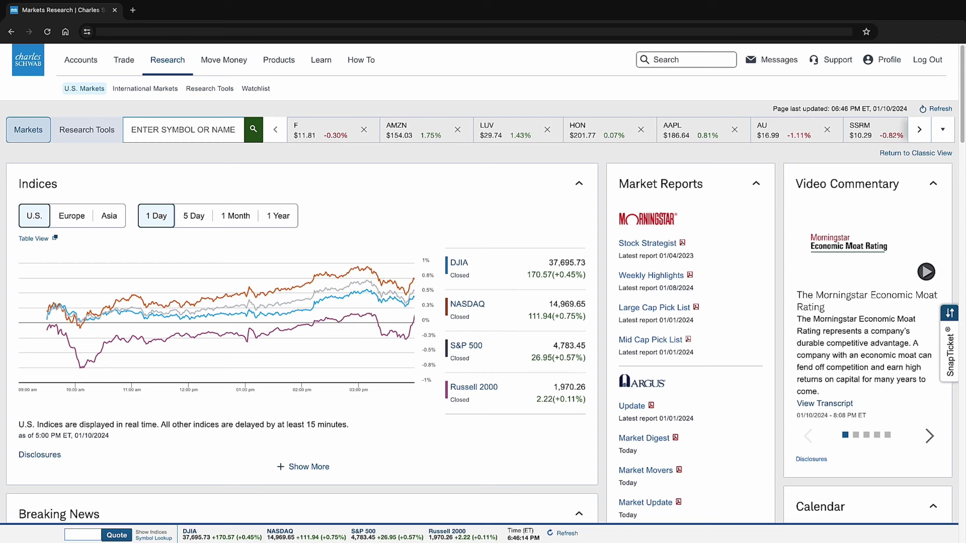
Go to the How To Center with its featured how-to videos
click(358, 59)
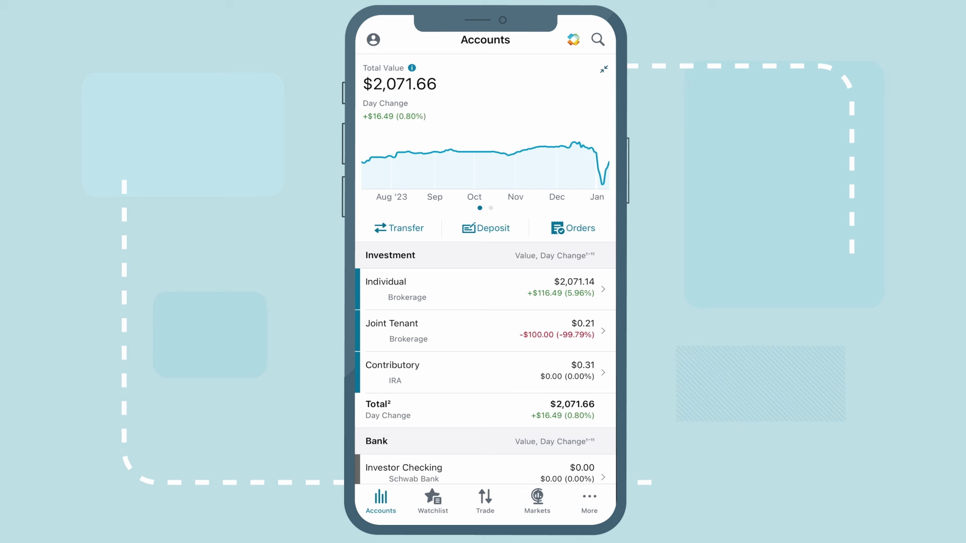
Switch the mobile app to Markets and scroll to the DJIA, S&P 500, NASDAQ and Russell 2000 values
click(538, 498)
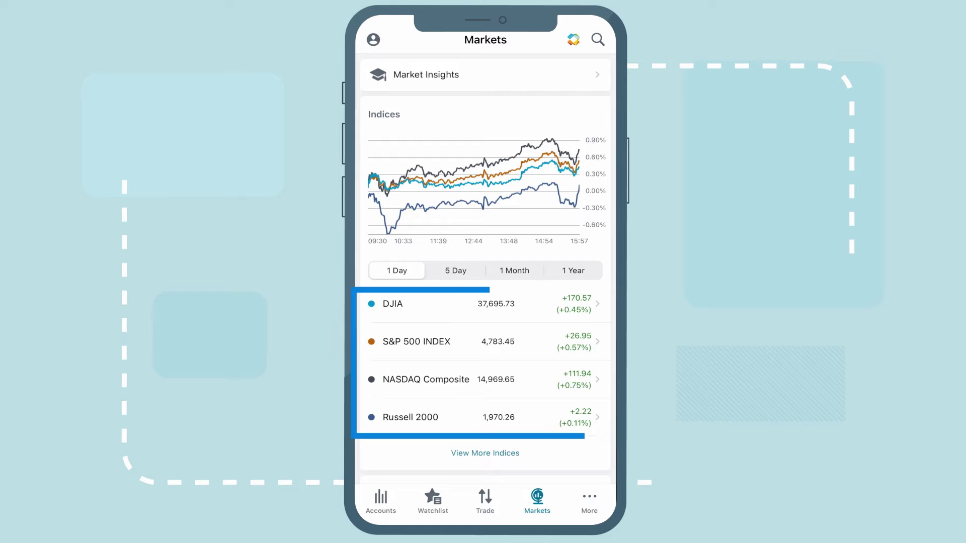
scroll(485, 272, down, 5)
scroll(485, 271, down, 5)
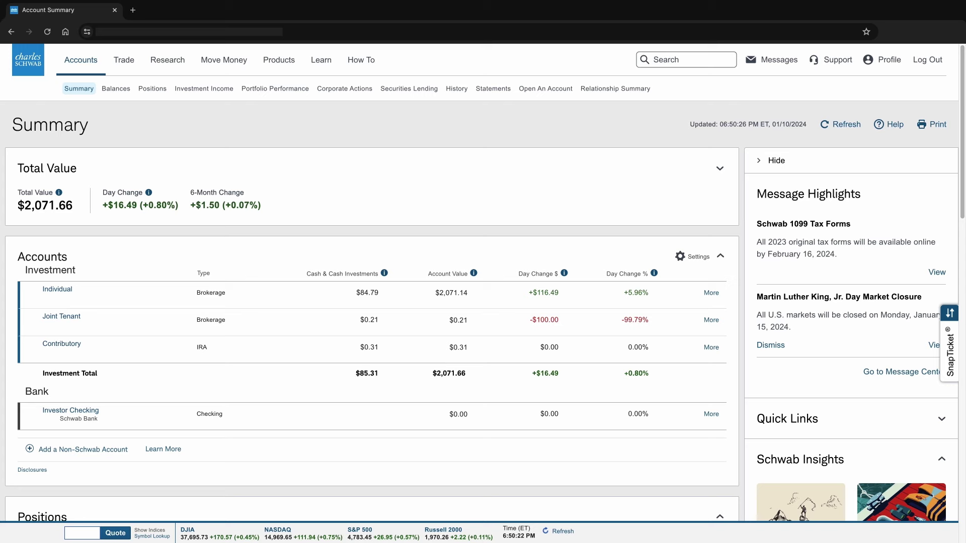
click(949, 347)
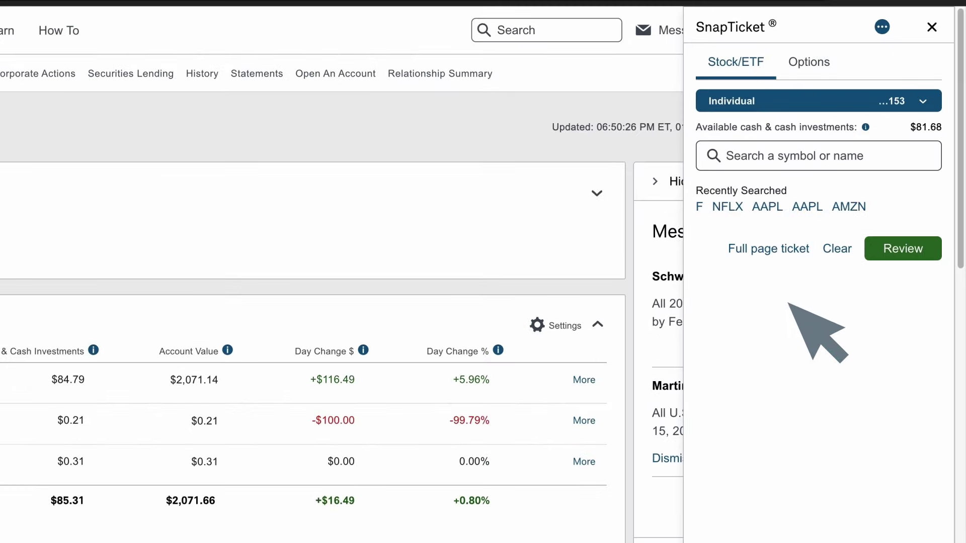
click(788, 177)
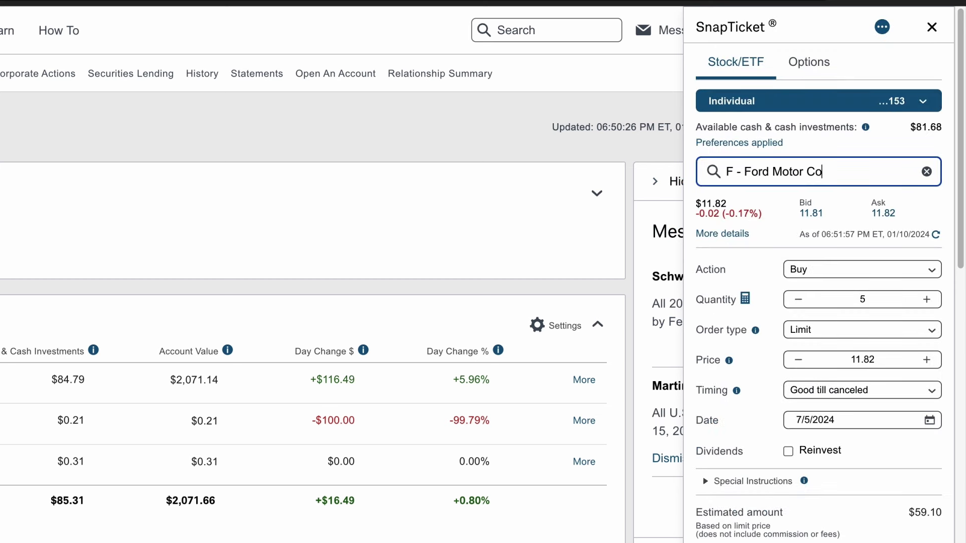
click(804, 55)
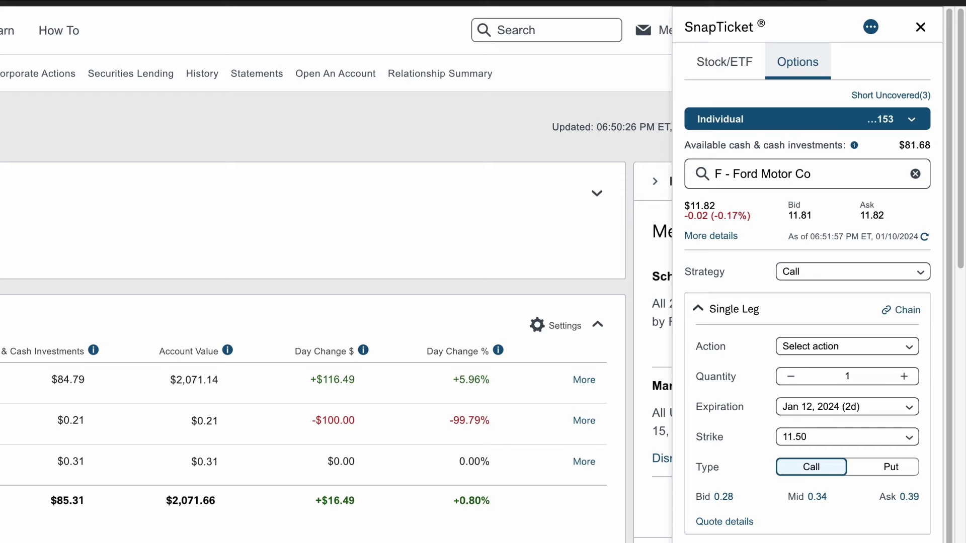
click(921, 26)
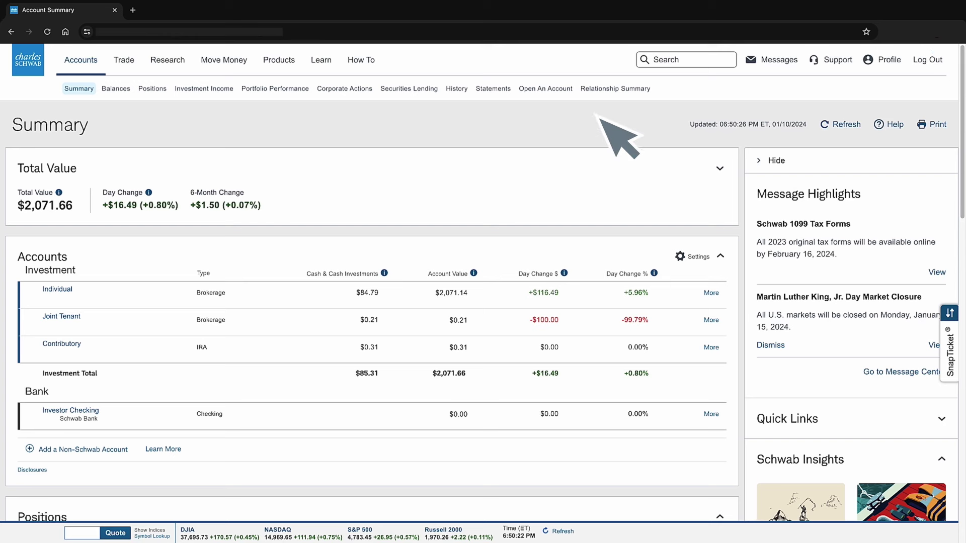
Open the All-In-One Trade Ticket and view its trade preferences and dollar-amount share calculator
click(124, 60)
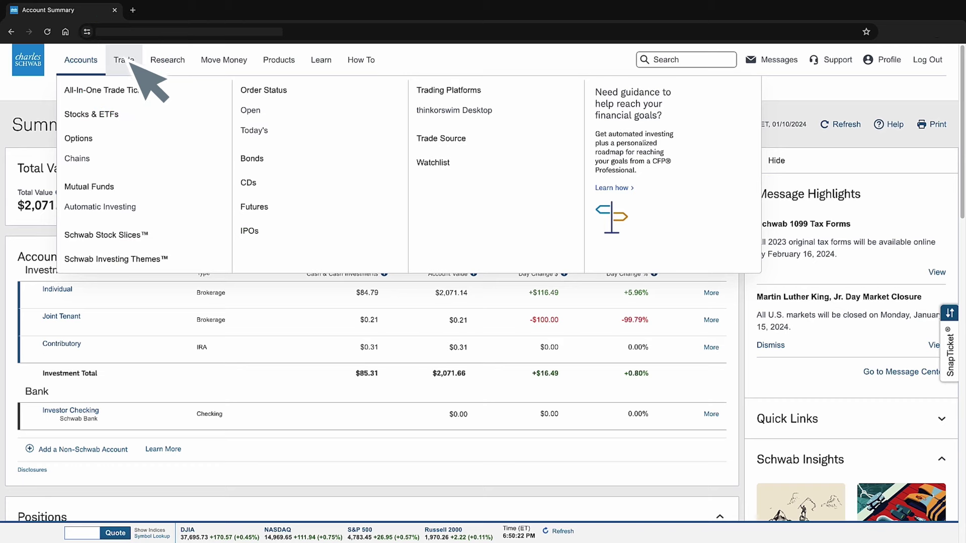
click(125, 90)
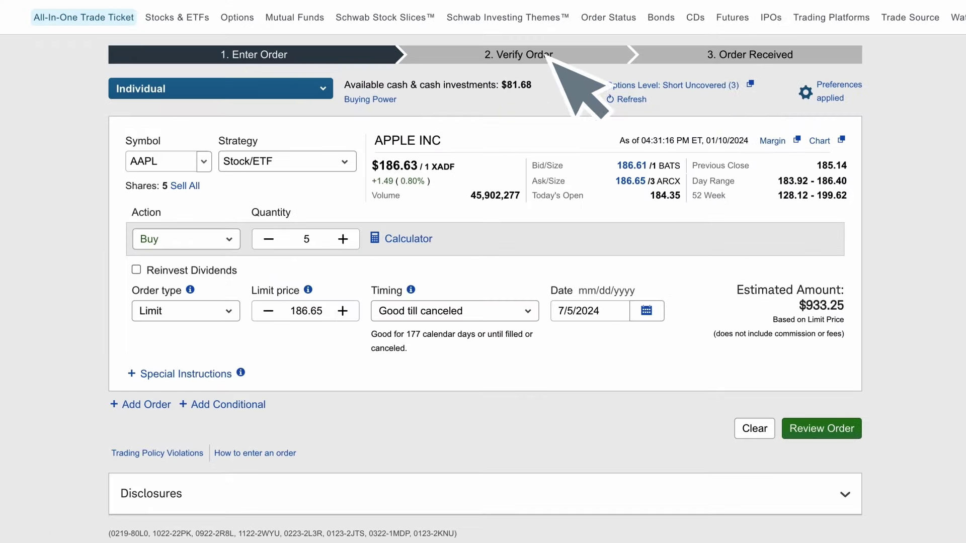
click(805, 91)
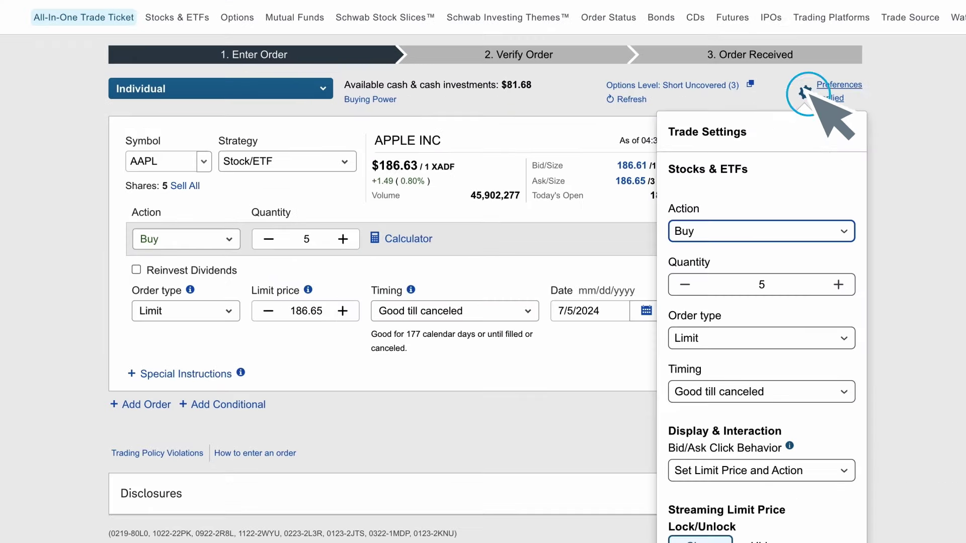
click(405, 239)
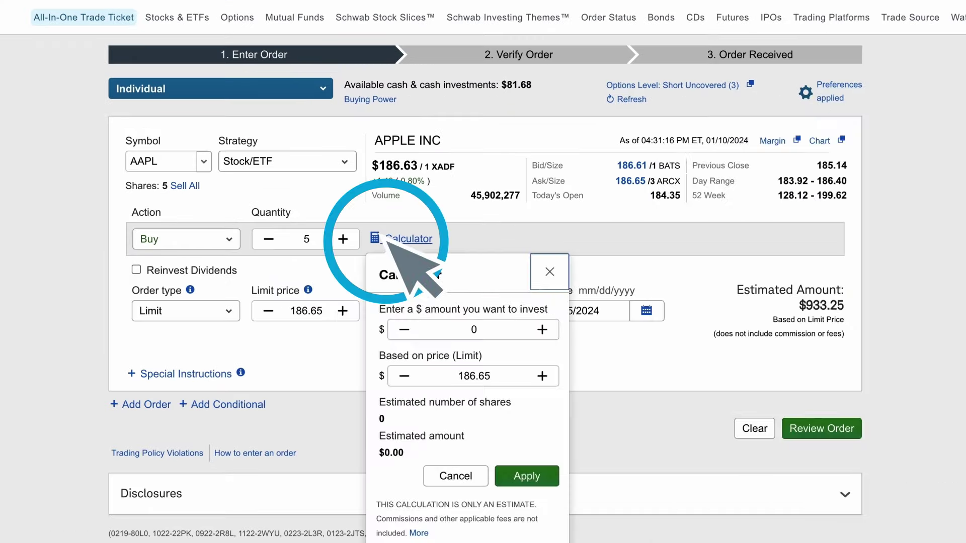
Choose the Vertical Call strategy and show the trade and probability calculator
click(332, 162)
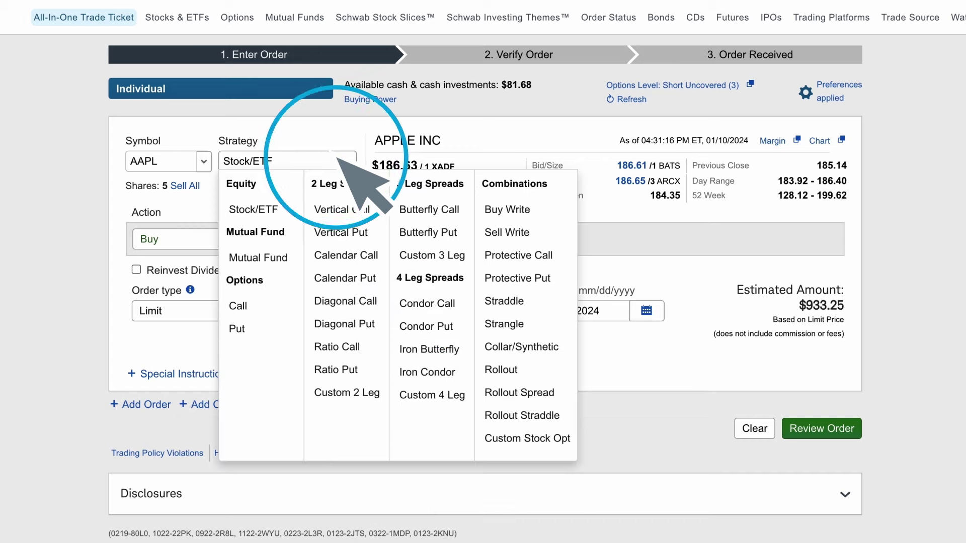
click(366, 211)
click(262, 441)
scroll(259, 398, down, 8)
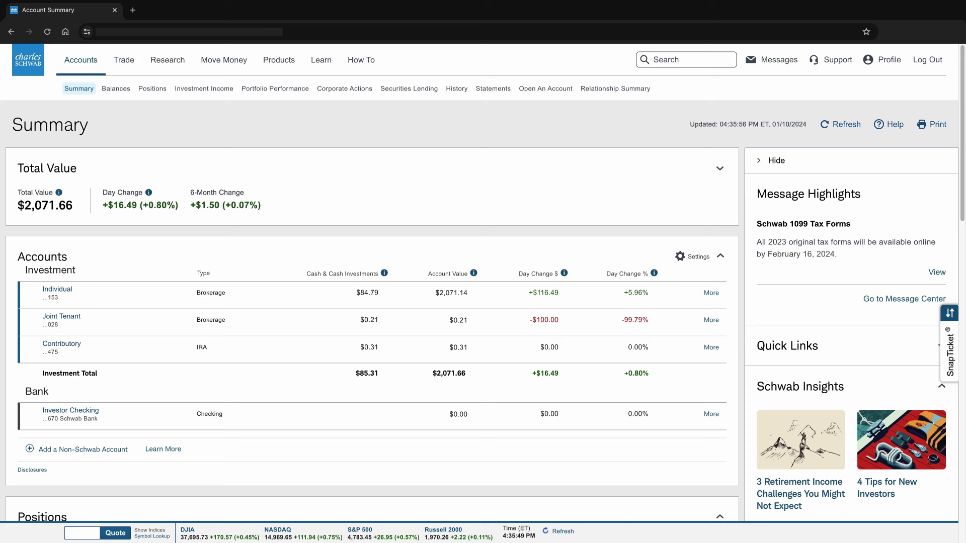
Go to Order Status to see the filled Ford and Amazon orders and the canceled Ford order
click(124, 60)
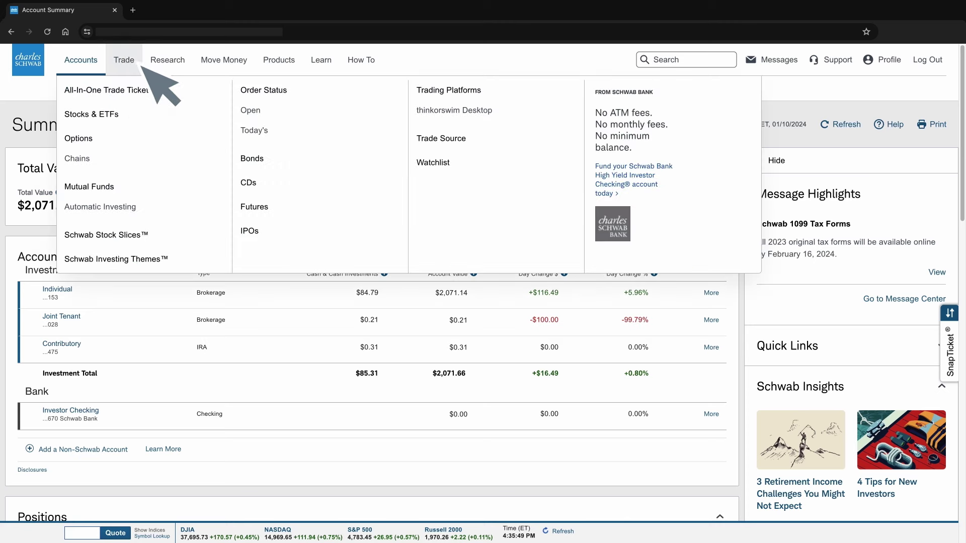
click(273, 92)
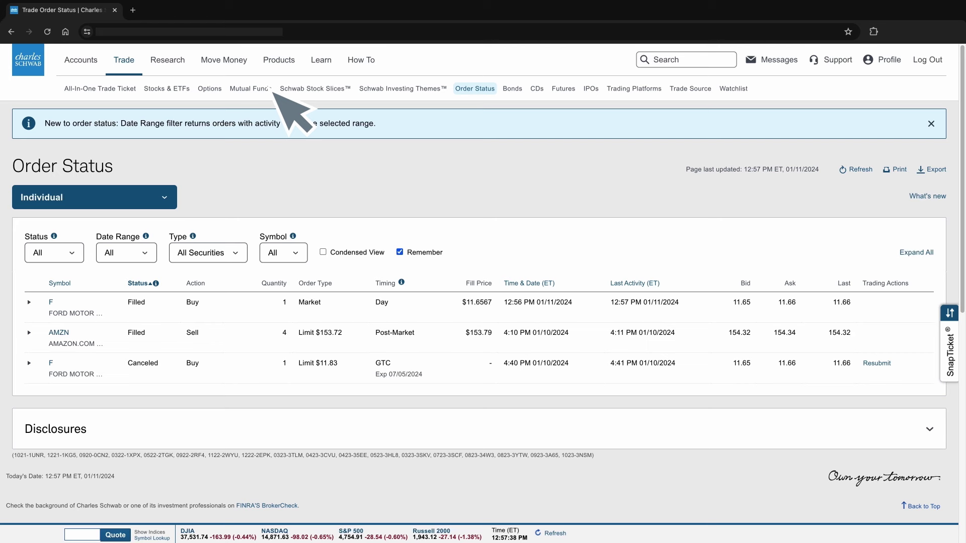
Switch orders to condensed view, expand the AMZN order, and review then close its cost basis method
click(323, 252)
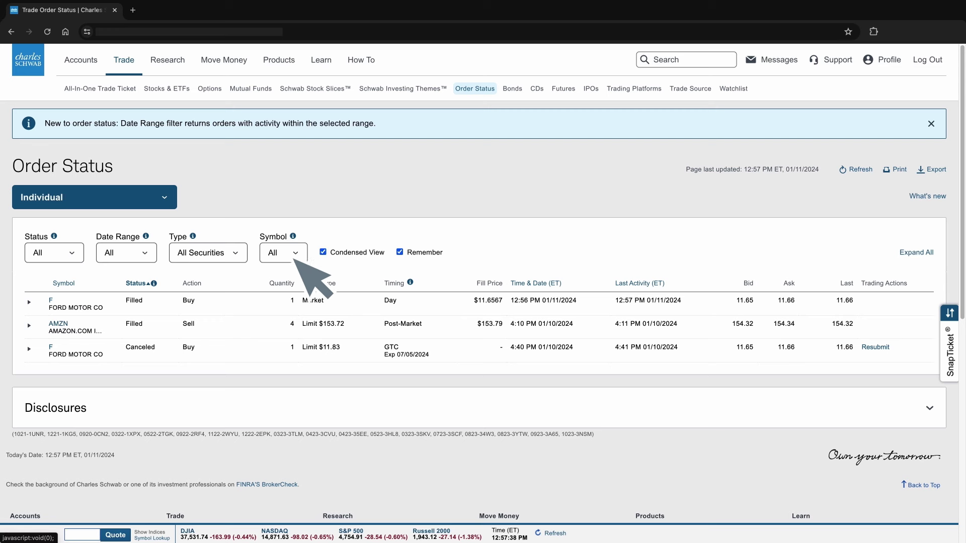
click(29, 325)
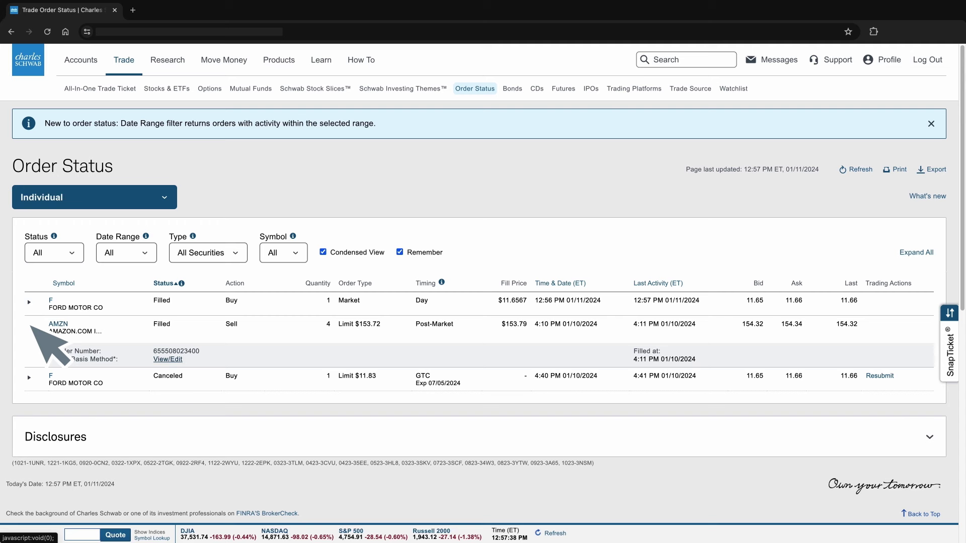
click(168, 358)
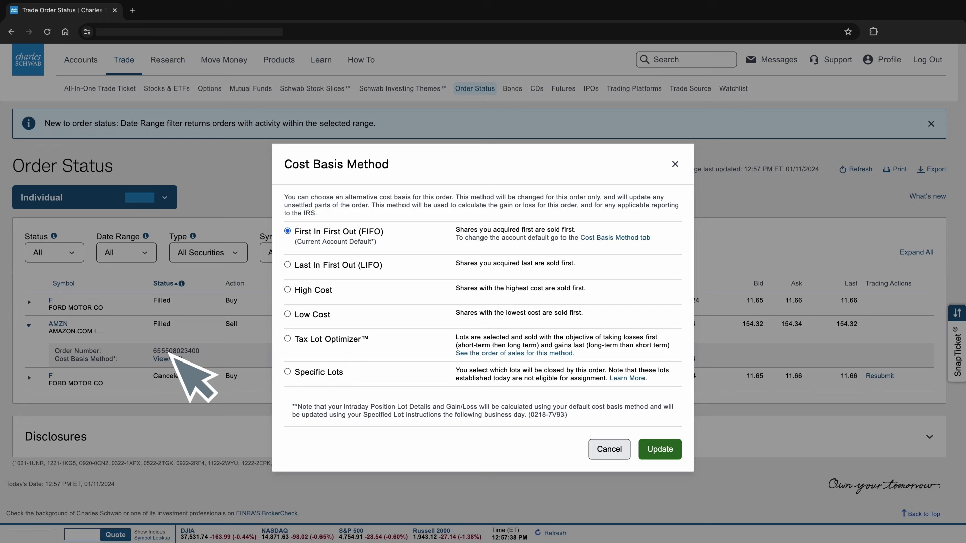
click(675, 164)
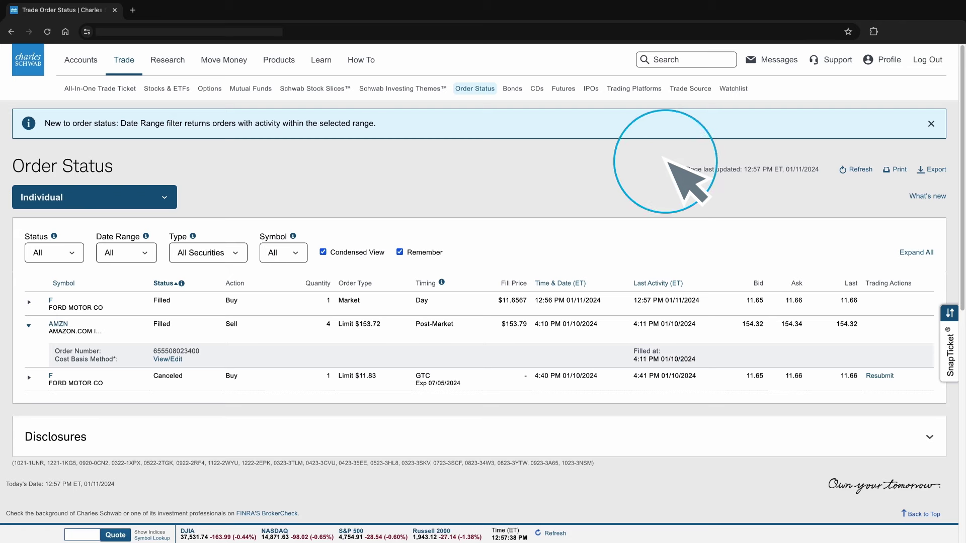
Open SnapTicket prefilled with AMZN and expand its quote details: day range, 52-week range, volume
click(948, 347)
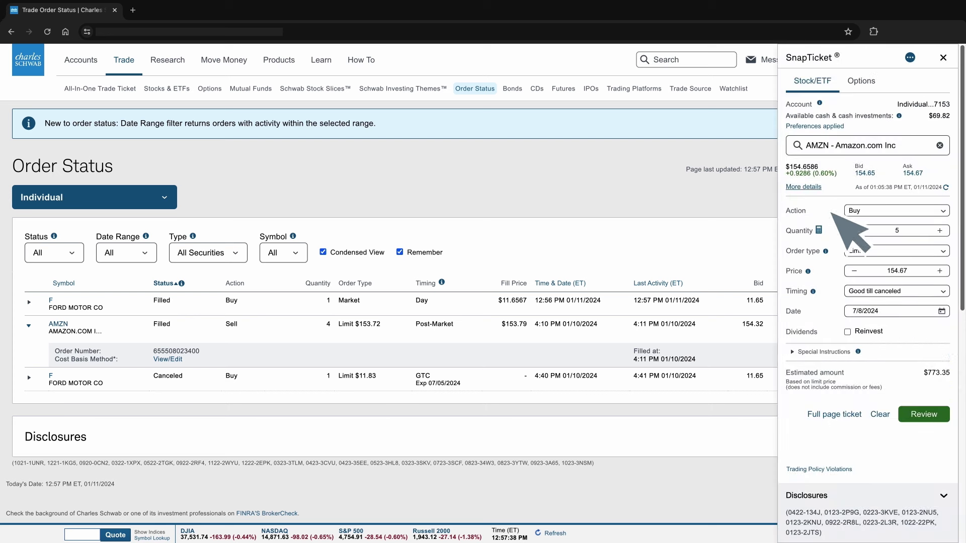
click(804, 187)
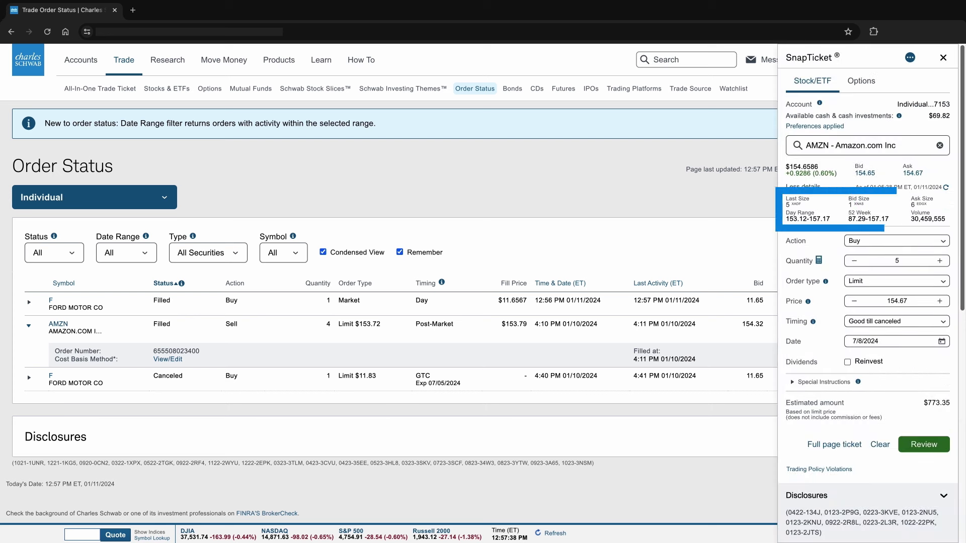